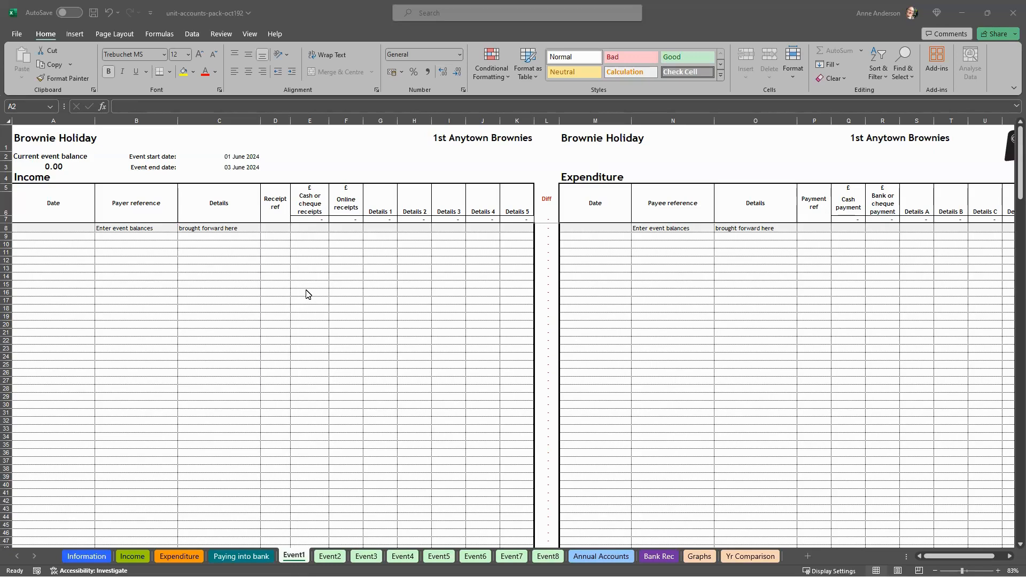
- Check the Brownie Holiday row on the Income sheet, then return to the Event1 sheet
{"action": "left_click", "coordinate": [132, 558]}
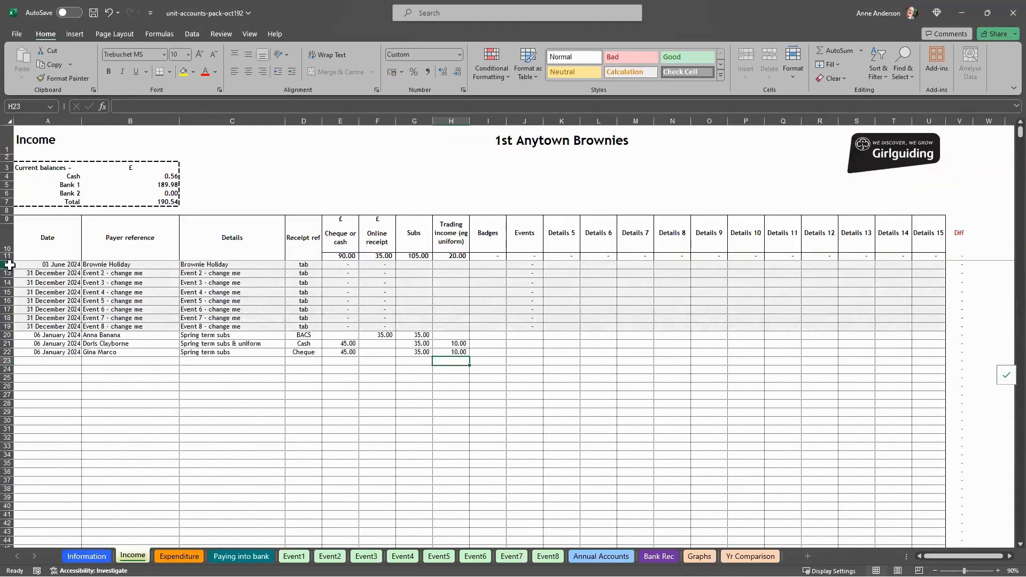
{"action": "left_click", "coordinate": [8, 265]}
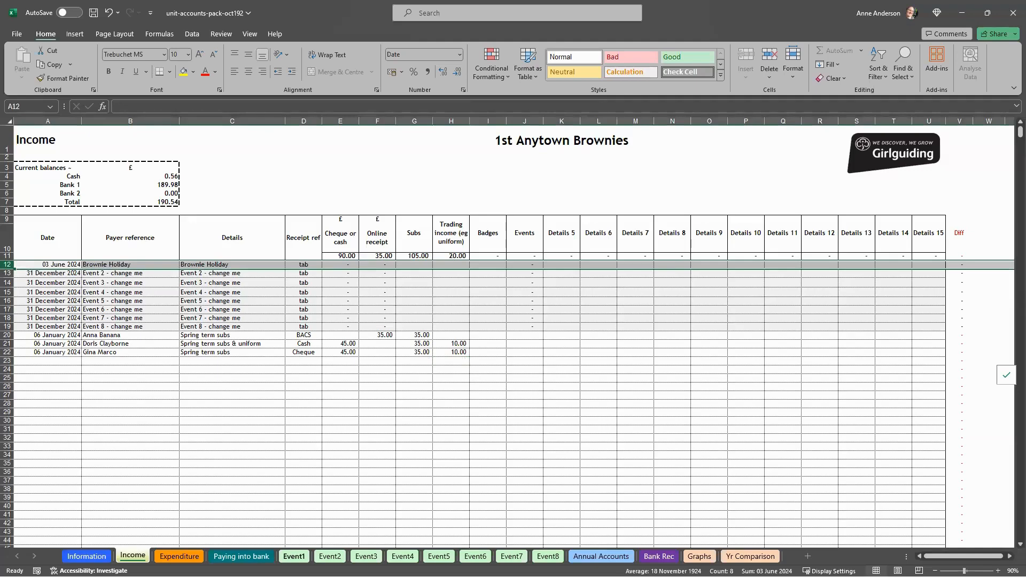
{"action": "left_click", "coordinate": [294, 557]}
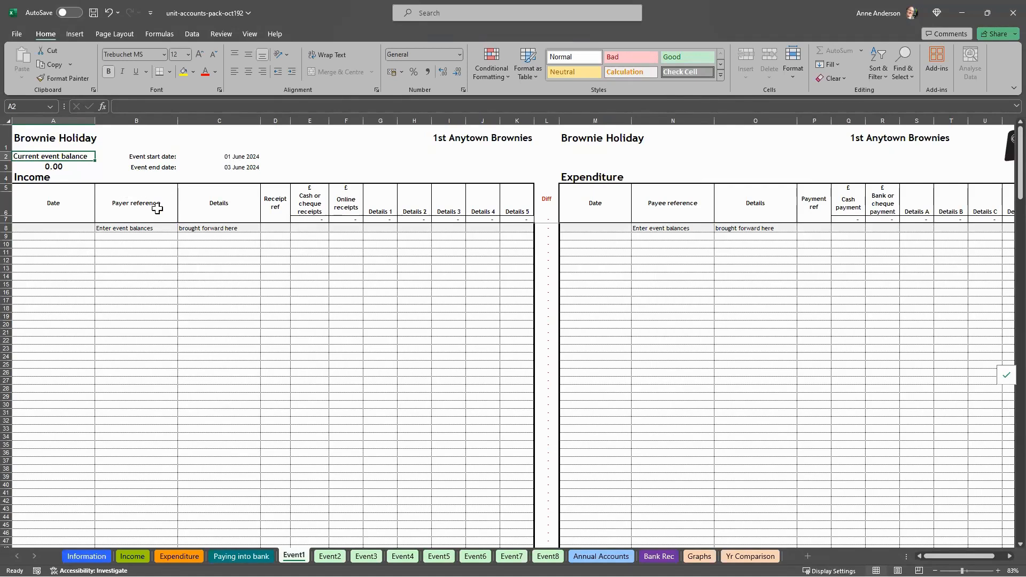
- Enter the income balances brought forward in row 8: 20 for cash or cheque receipts and 80 for online receipts
{"action": "left_click", "coordinate": [308, 228]}
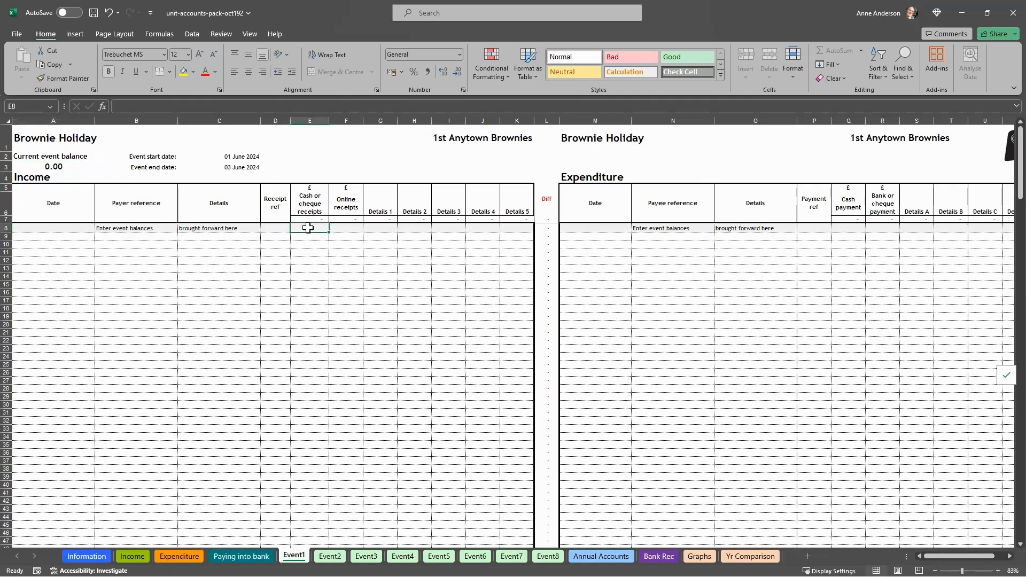
{"action": "type", "text": "2"}
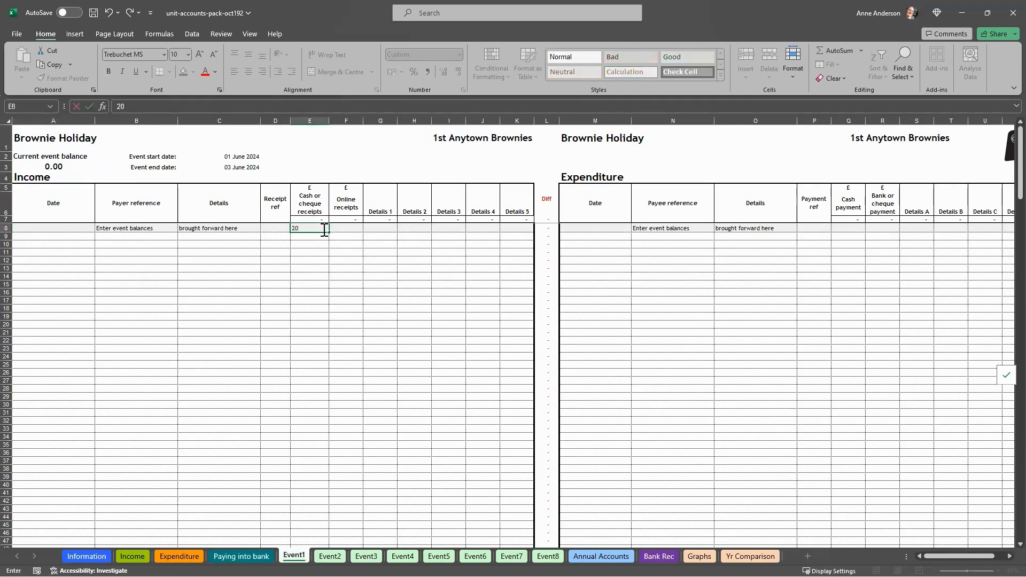
{"action": "type", "text": "0"}
{"action": "key", "text": "Tab"}
{"action": "type", "text": "80"}
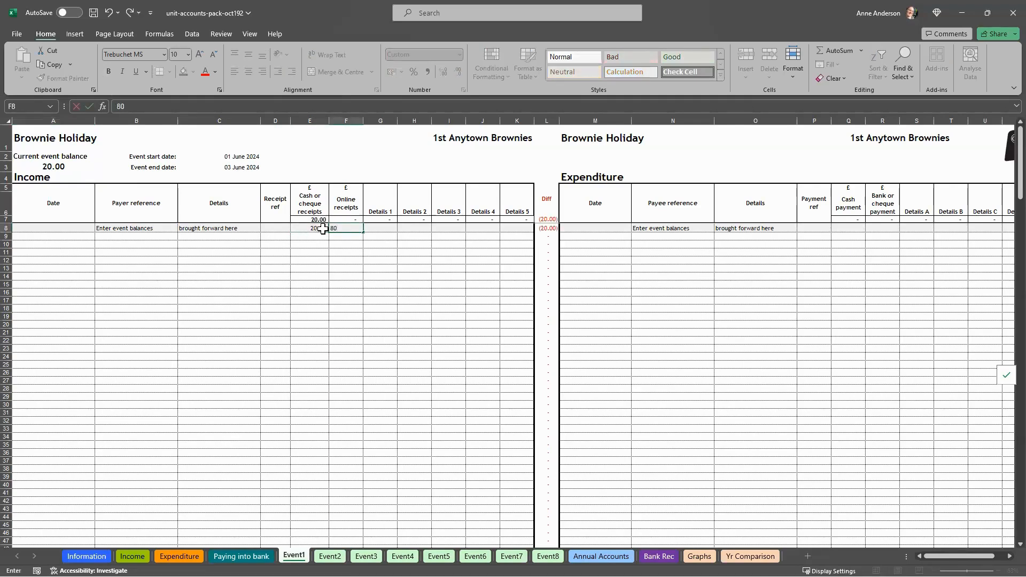
{"action": "key", "text": "Tab"}
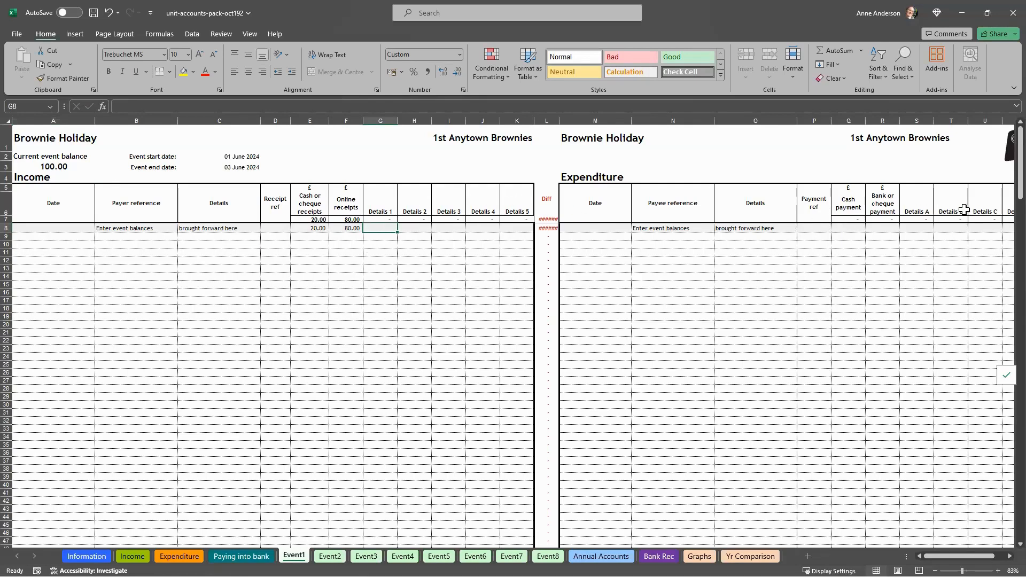
- Rename the Details 1 income heading to "Brownie fees" and allocate 100 to it in the brought-forward row
{"action": "left_click", "coordinate": [377, 203]}
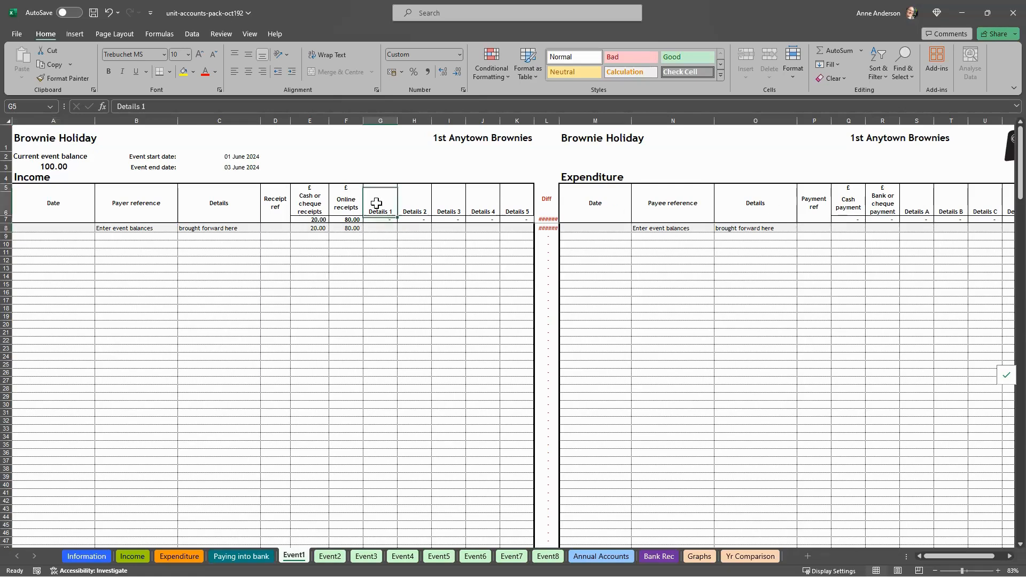
{"action": "type", "text": "Brownie f"}
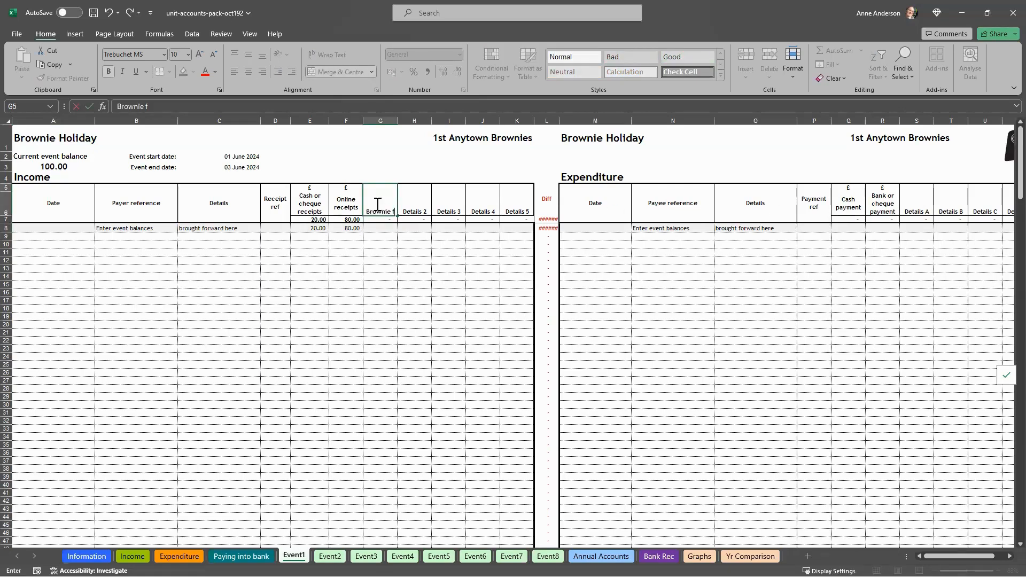
{"action": "type", "text": "ees"}
{"action": "key", "text": "Tab"}
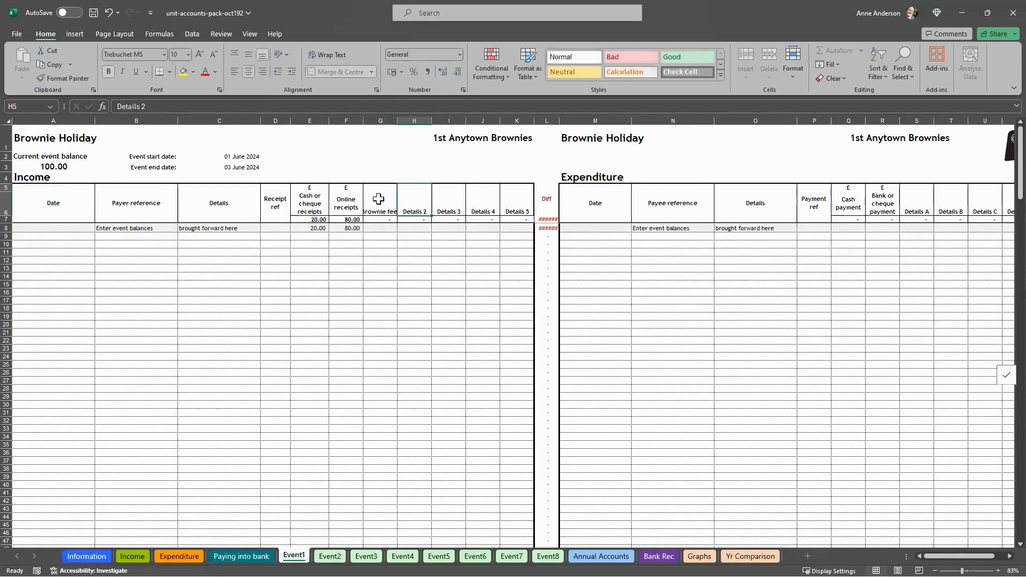
{"action": "left_click", "coordinate": [381, 229]}
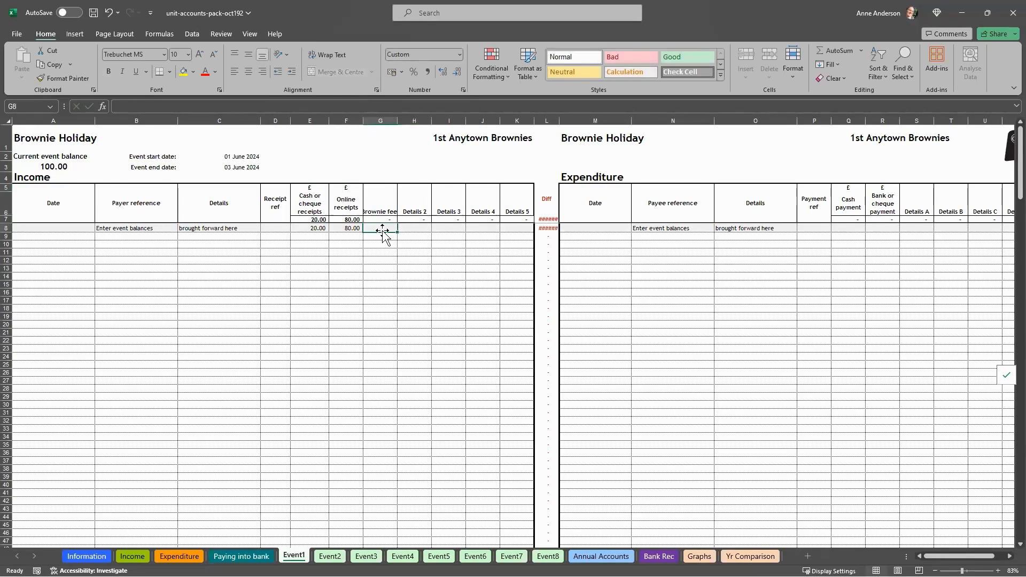
{"action": "type", "text": "100"}
{"action": "key", "text": "Return"}
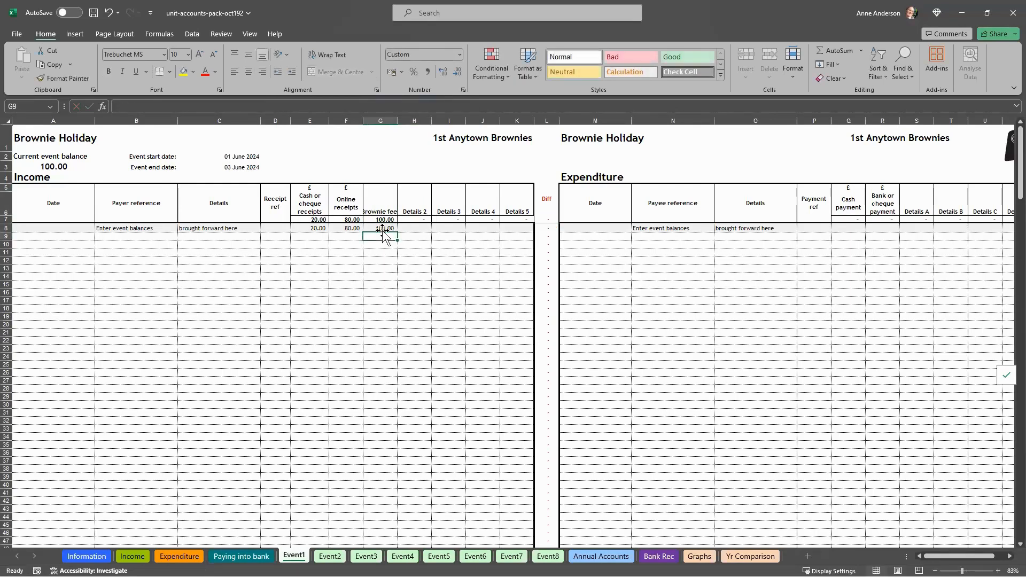
{"action": "left_click", "coordinate": [7, 229]}
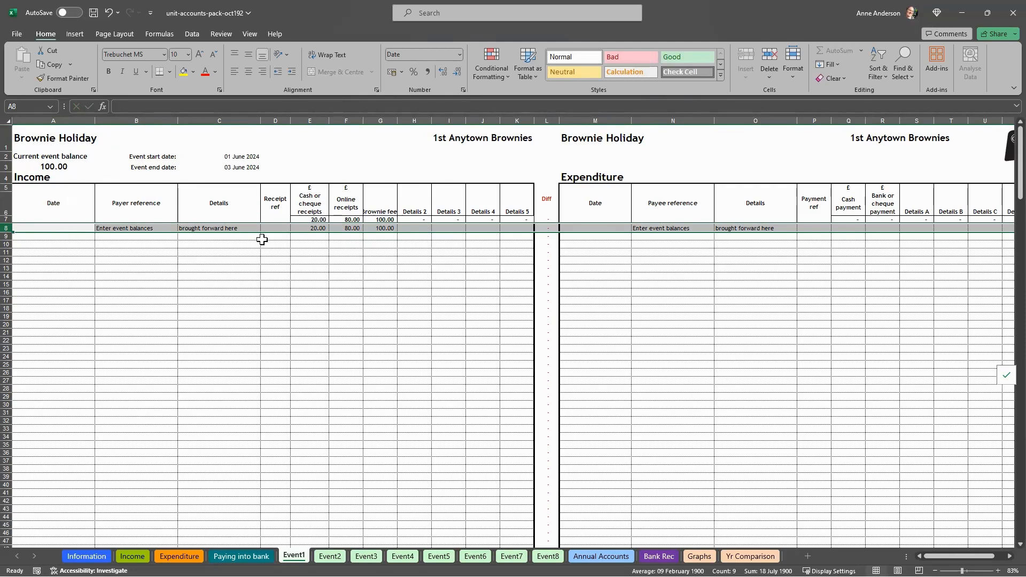
{"action": "left_click", "coordinate": [297, 227]}
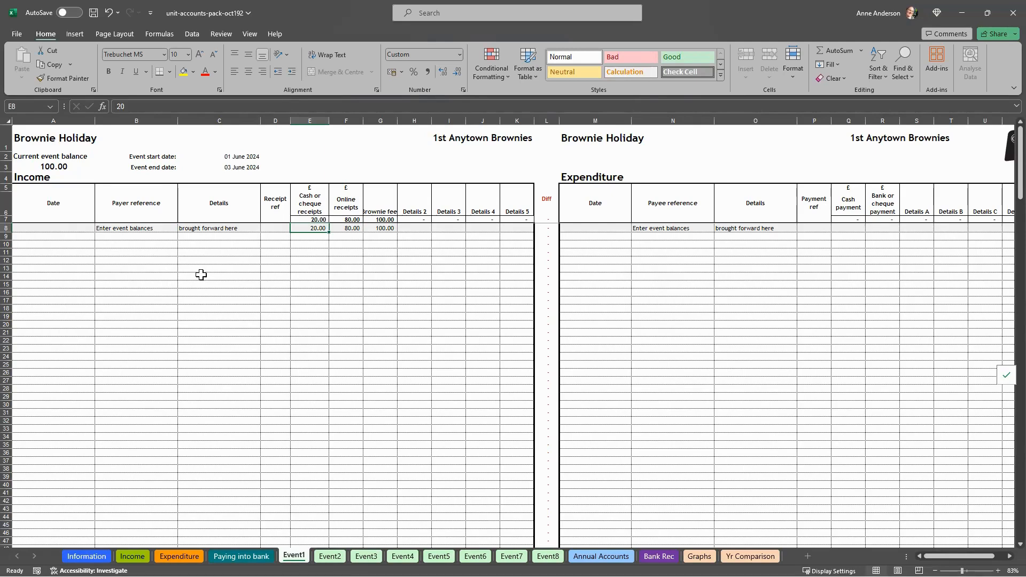
- Start an income entry in row 9 dated 1/4, with the payer's full name as reference and "Balance" as details
{"action": "left_click", "coordinate": [67, 236]}
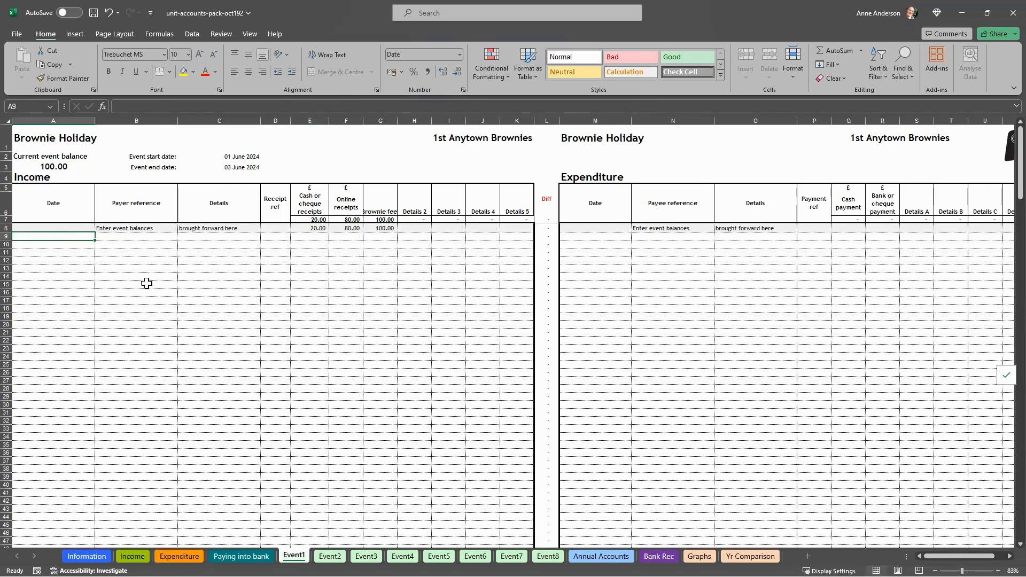
{"action": "type", "text": "1/4"}
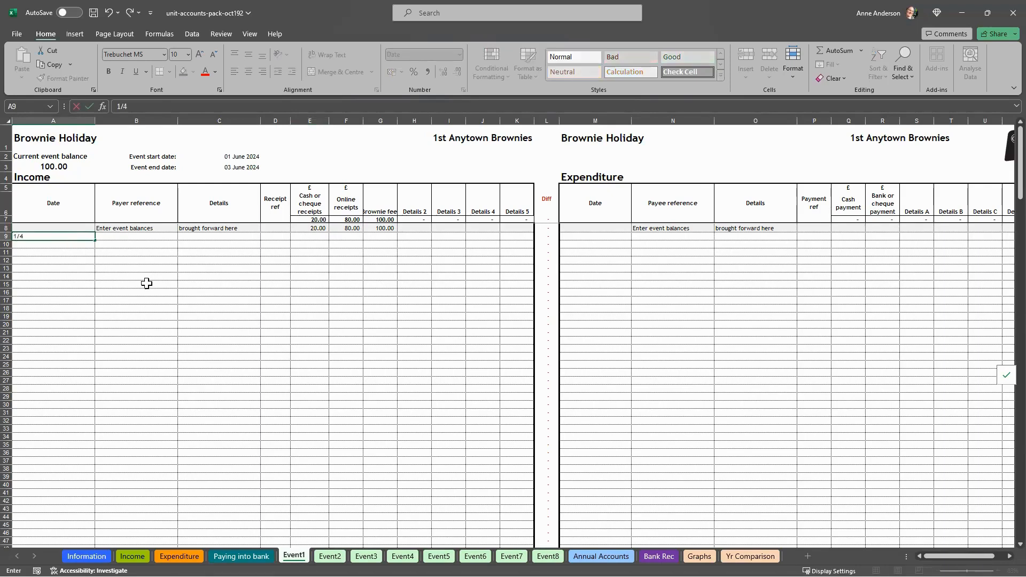
{"action": "key", "text": "Tab"}
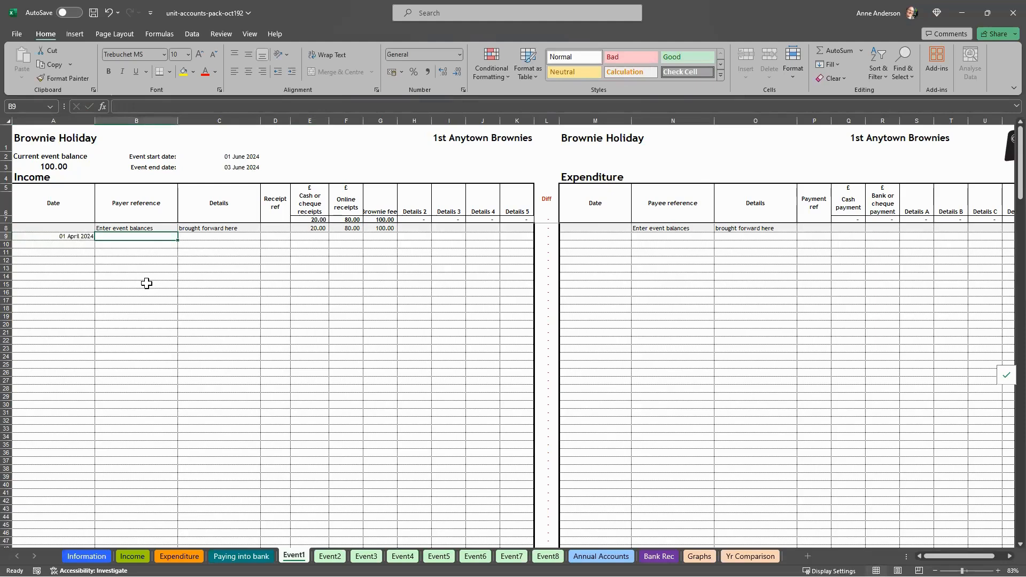
{"action": "type", "text": "Anna Banana"}
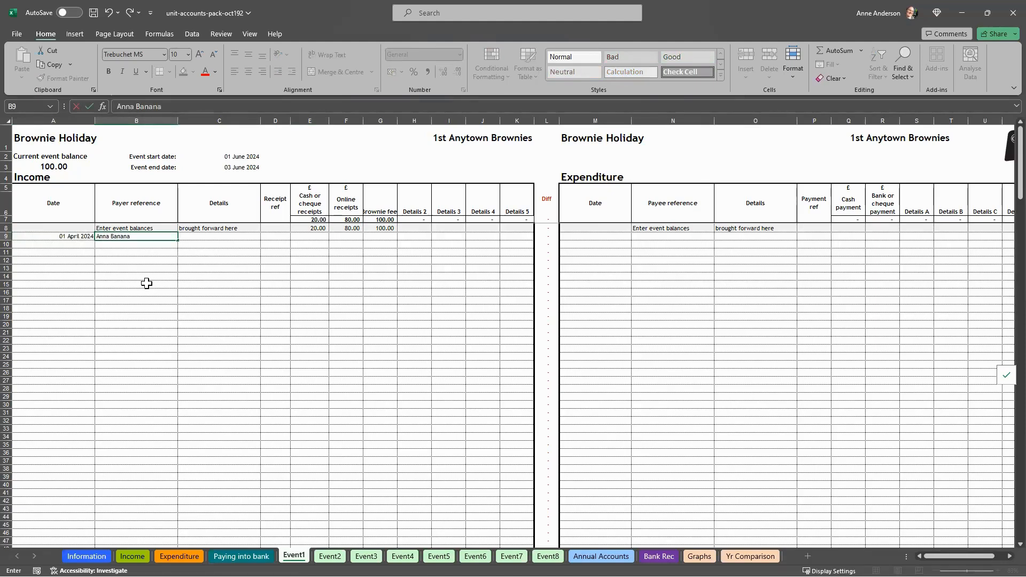
{"action": "key", "text": "Tab"}
{"action": "type", "text": "Balance"}
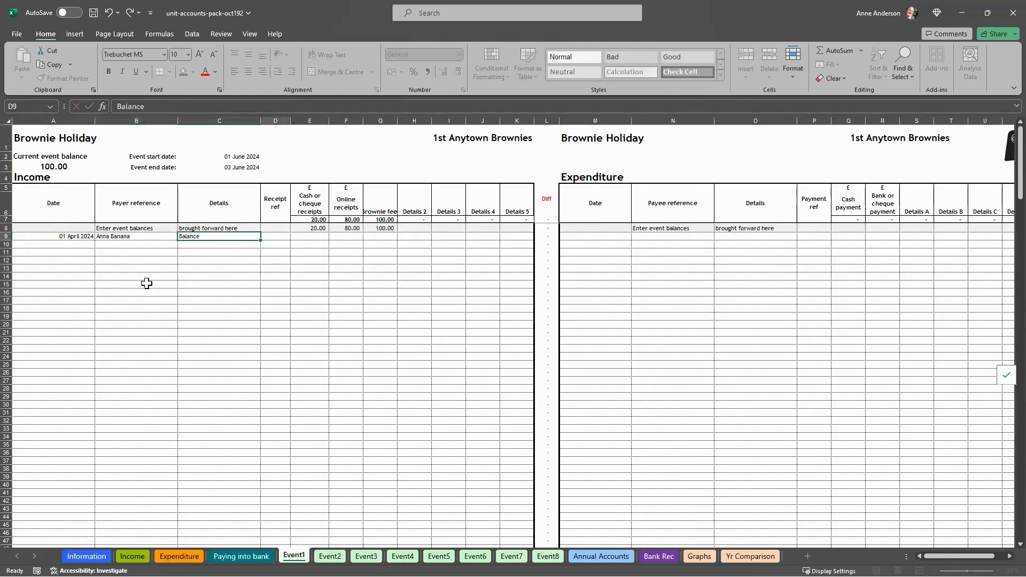
{"action": "key", "text": "Tab"}
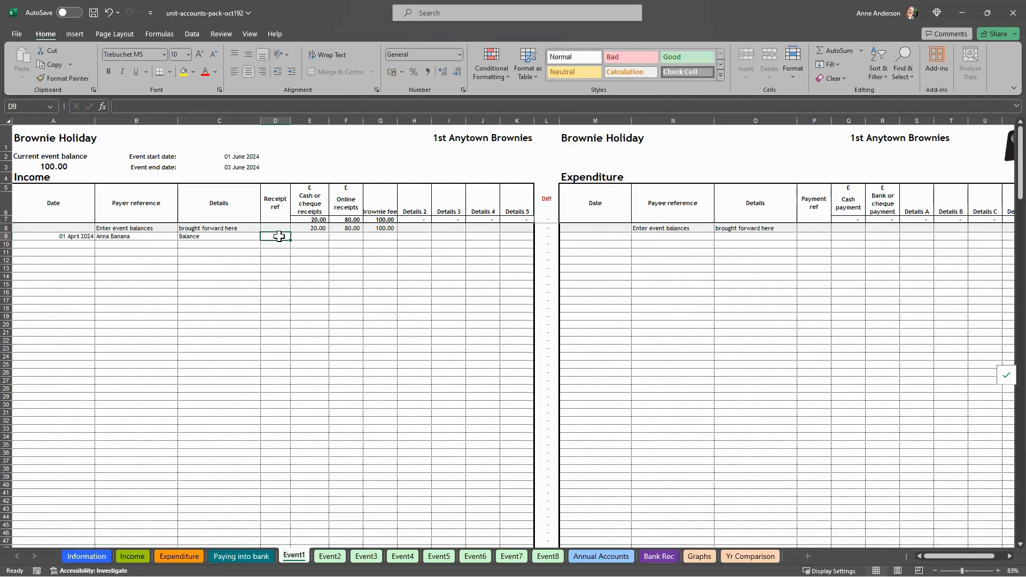
- Complete the row 9 income entry with receipt ref BACS, 30 in online receipts and 30 in Brownie fees
{"action": "type", "text": "BACS"}
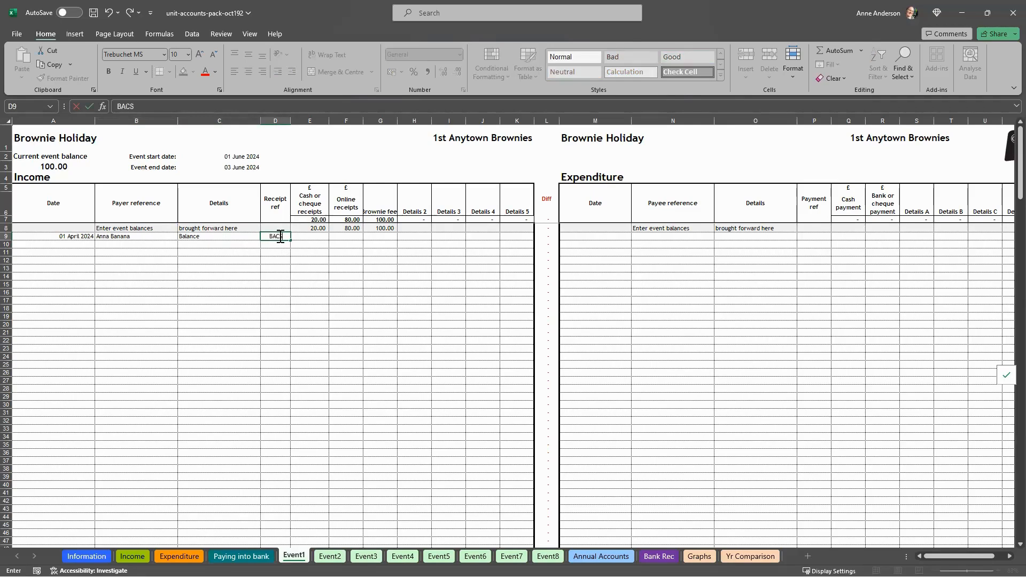
{"action": "key", "text": "Tab"}
{"action": "key", "text": "Tab"}
{"action": "type", "text": "3"}
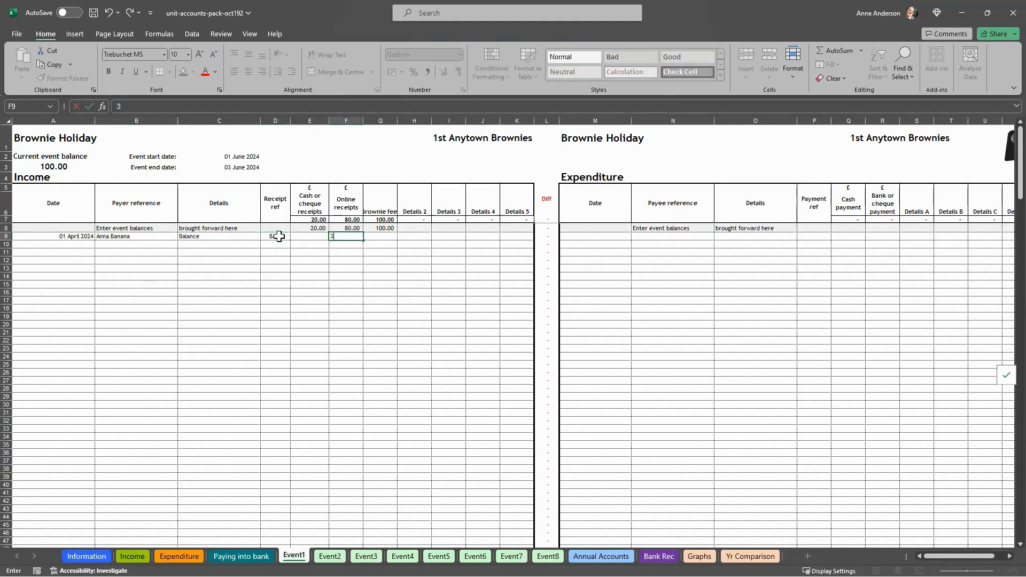
{"action": "key", "text": "Tab"}
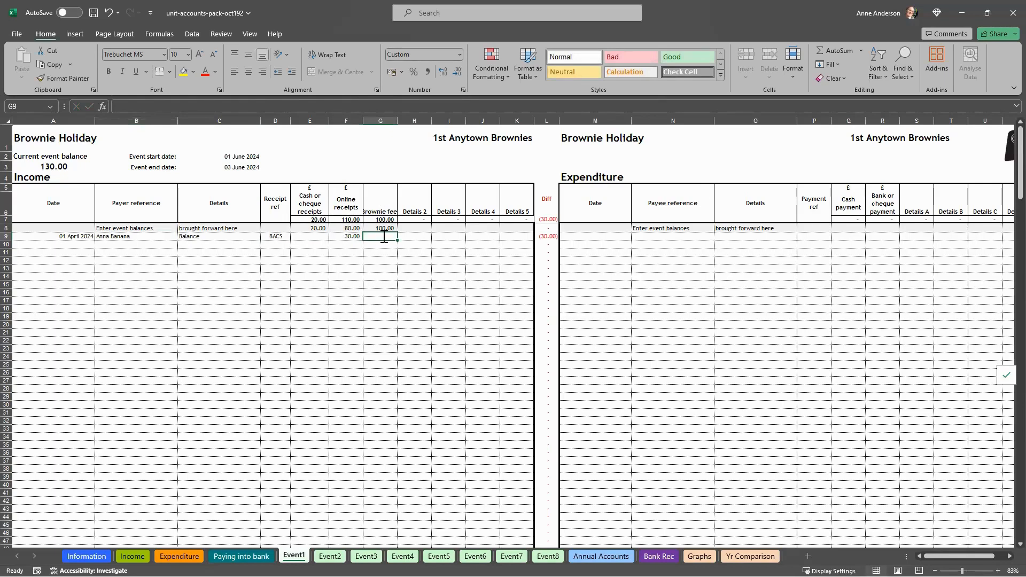
{"action": "type", "text": "30"}
{"action": "key", "text": "Return"}
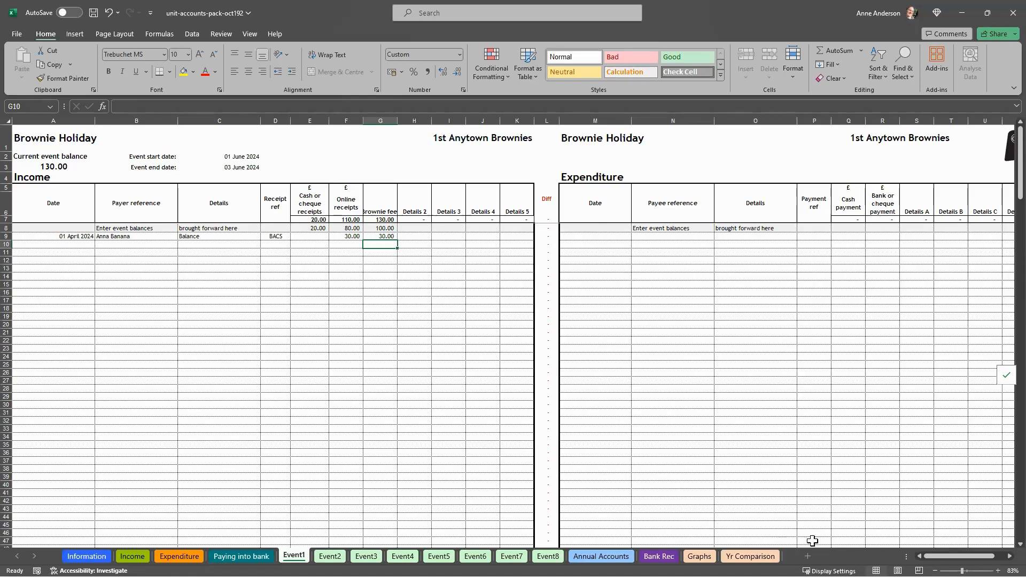
- Enter 50 as the bank or cheque payment in the expenditure section's brought-forward row
{"action": "left_click_drag", "start_coordinate": [957, 557], "coordinate": [965, 556]}
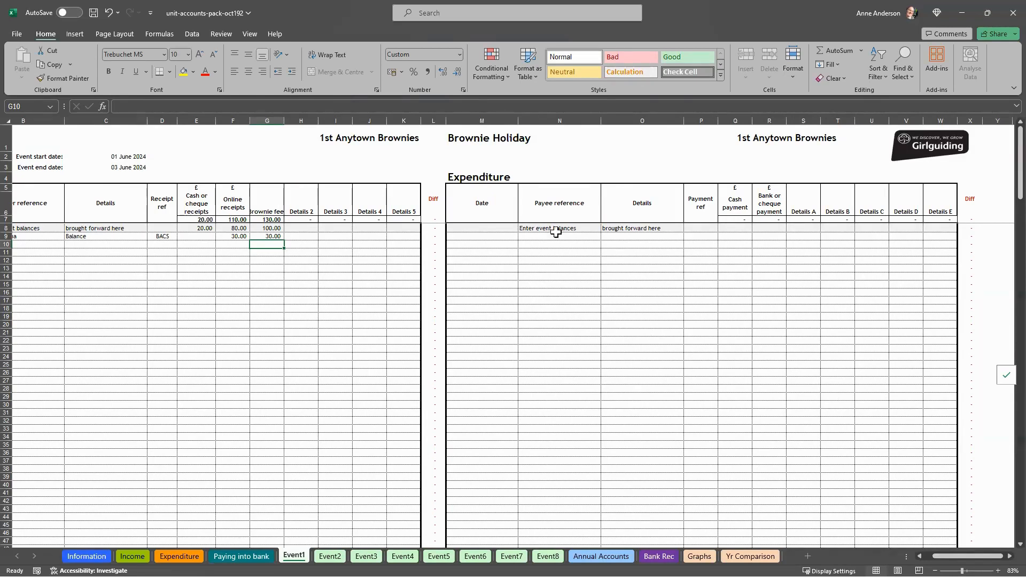
{"action": "left_click", "coordinate": [757, 229]}
{"action": "type", "text": "50"}
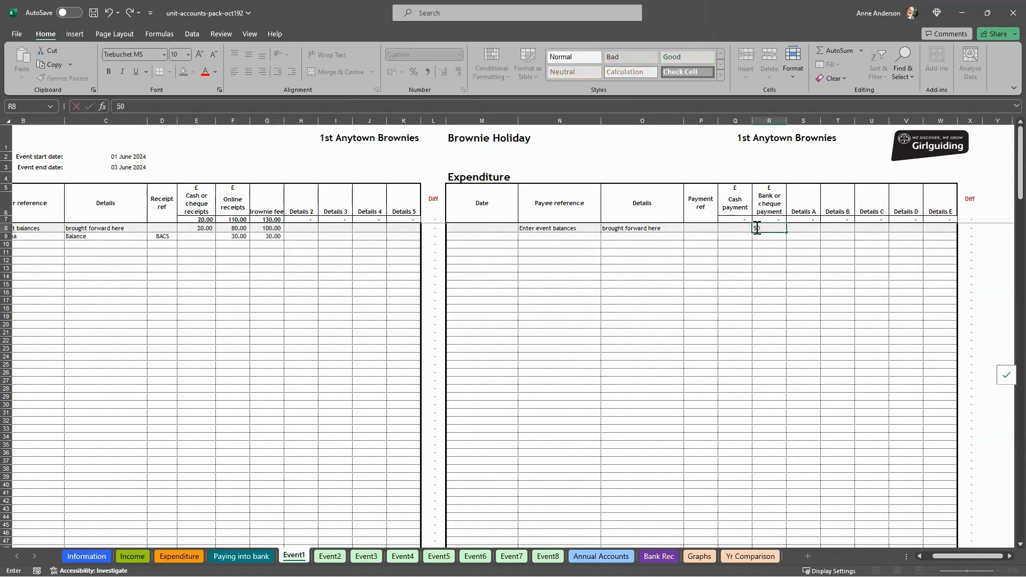
{"action": "key", "text": "Tab"}
- Rename the Details A expenditure heading to "Venue" and allocate 50 to it in the brought-forward row
{"action": "left_click", "coordinate": [796, 202]}
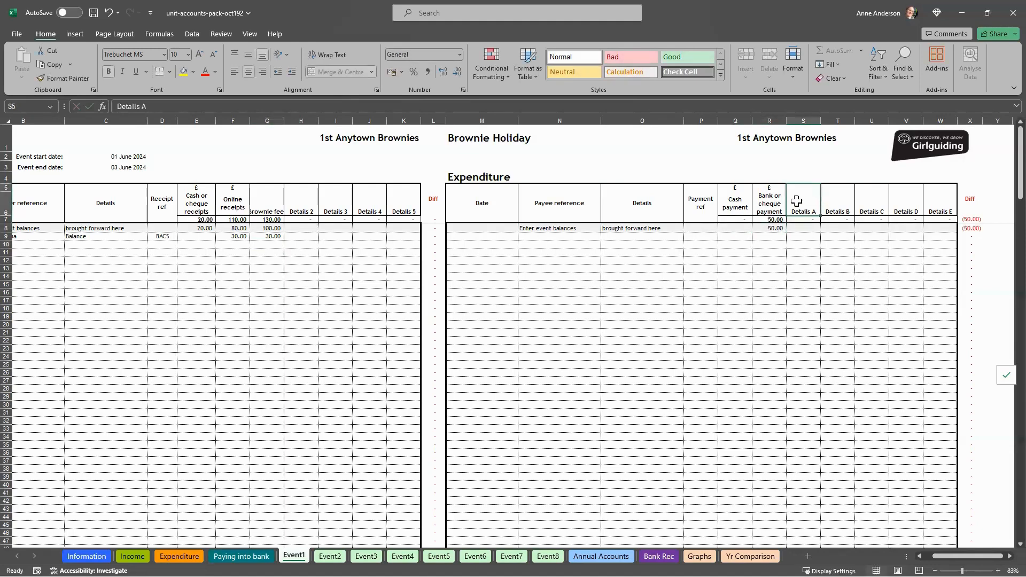
{"action": "type", "text": "Venue"}
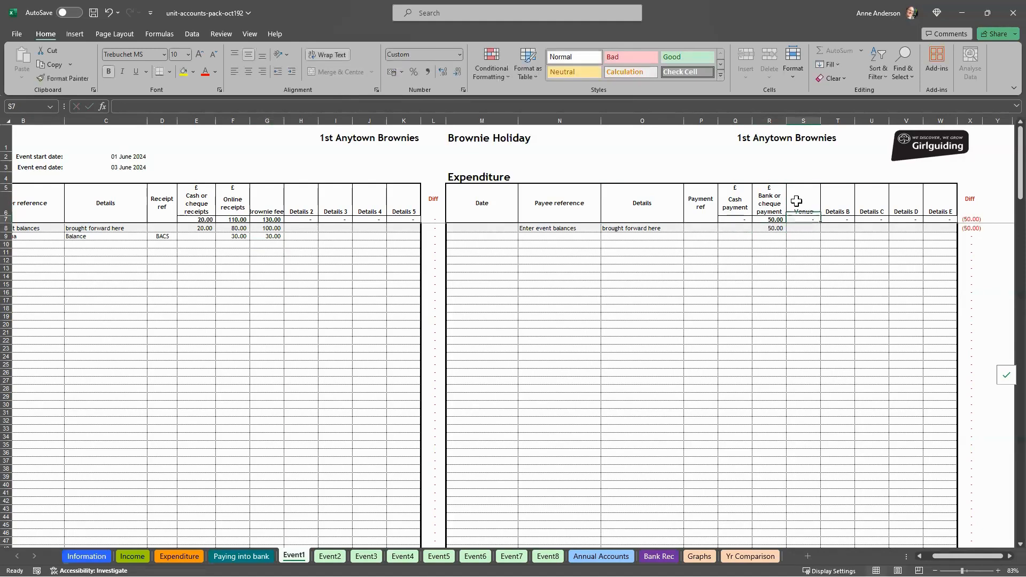
{"action": "key", "text": "Return"}
{"action": "key", "text": "Return"}
{"action": "type", "text": "50"}
{"action": "key", "text": "ctrl+Return"}
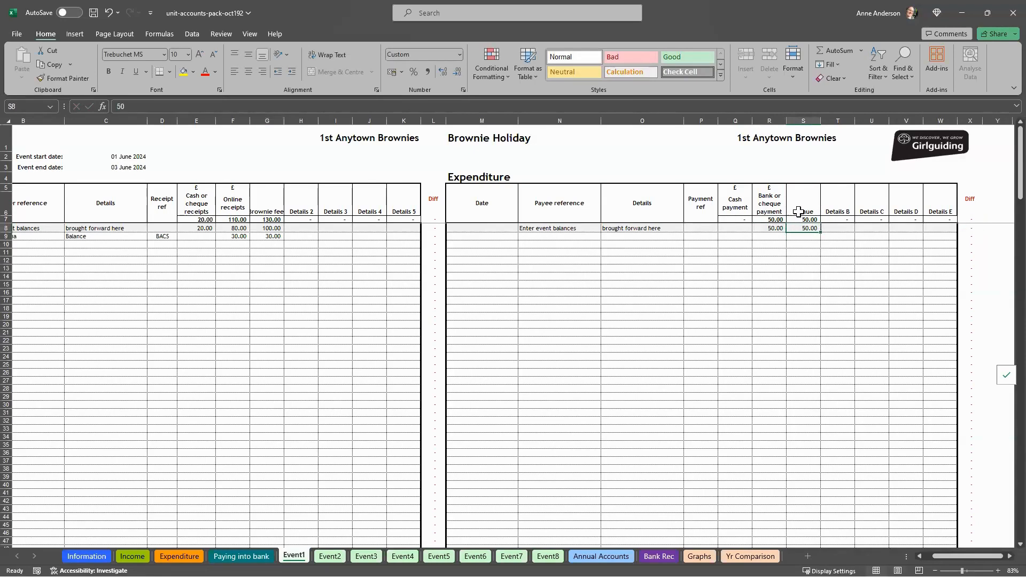
- Rename the expenditure headings Details B to E as "Food", "Activities", "Badges" and "Other"
{"action": "left_click", "coordinate": [836, 206]}
{"action": "type", "text": "Food"}
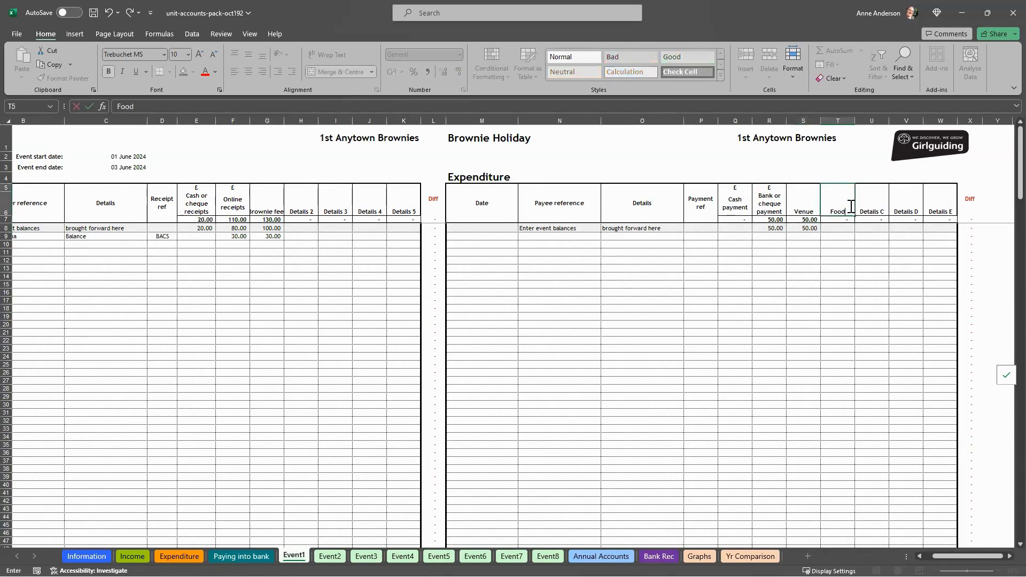
{"action": "key", "text": "Tab"}
{"action": "type", "text": "Activities"}
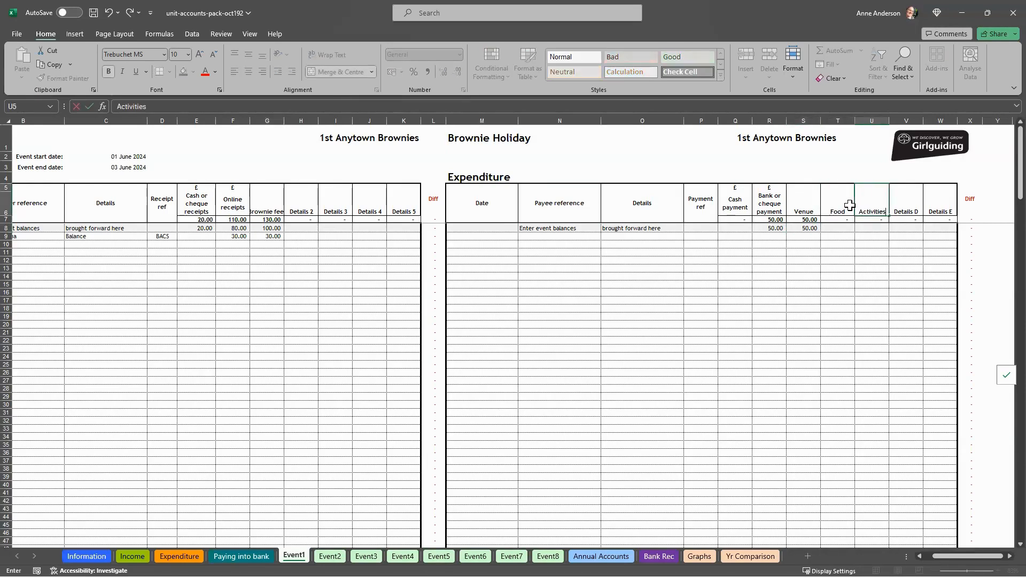
{"action": "key", "text": "Tab"}
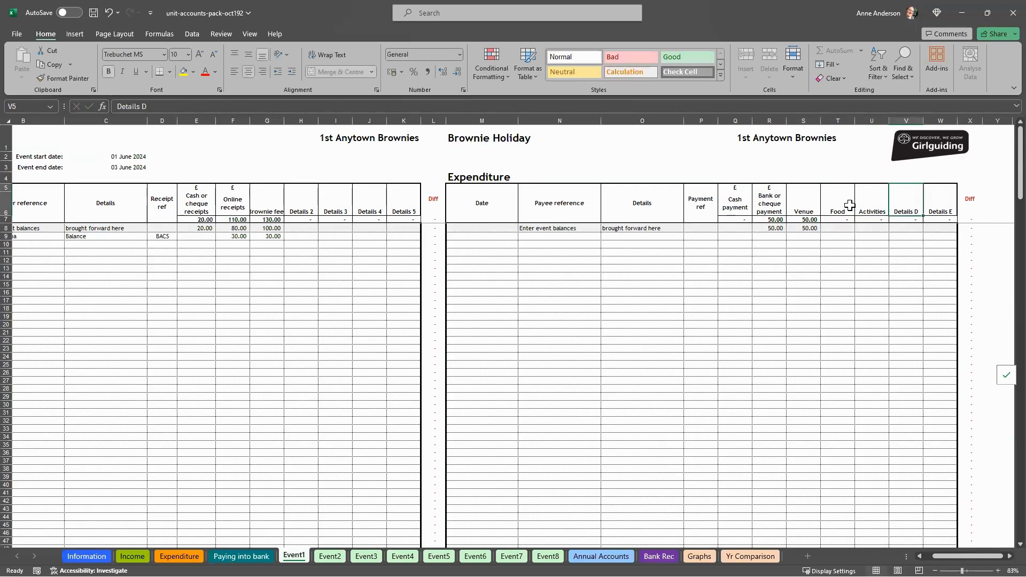
{"action": "type", "text": "Badges"}
{"action": "key", "text": "Tab"}
{"action": "type", "text": "Othe"}
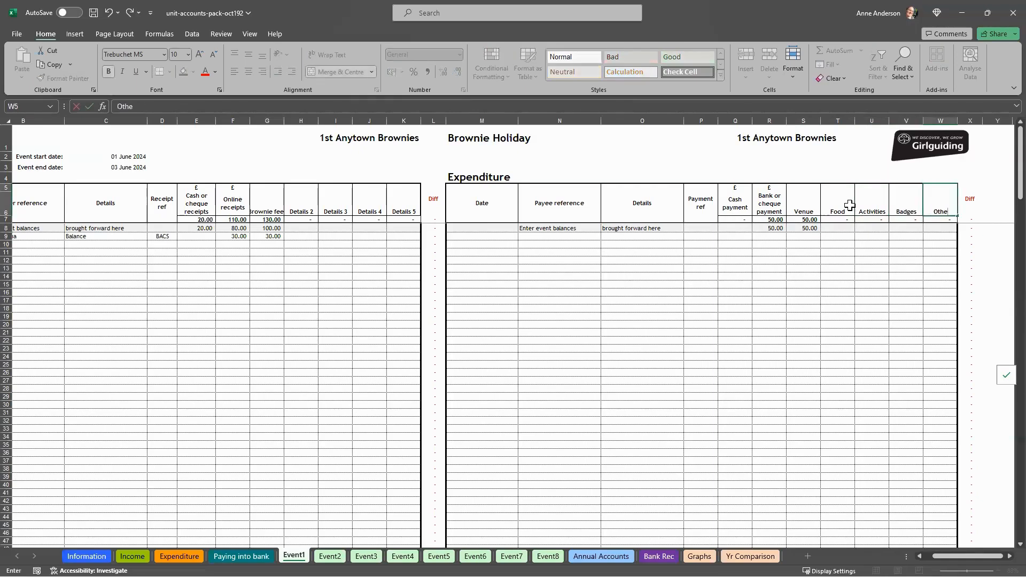
{"action": "type", "text": "r"}
{"action": "key", "text": "Return"}
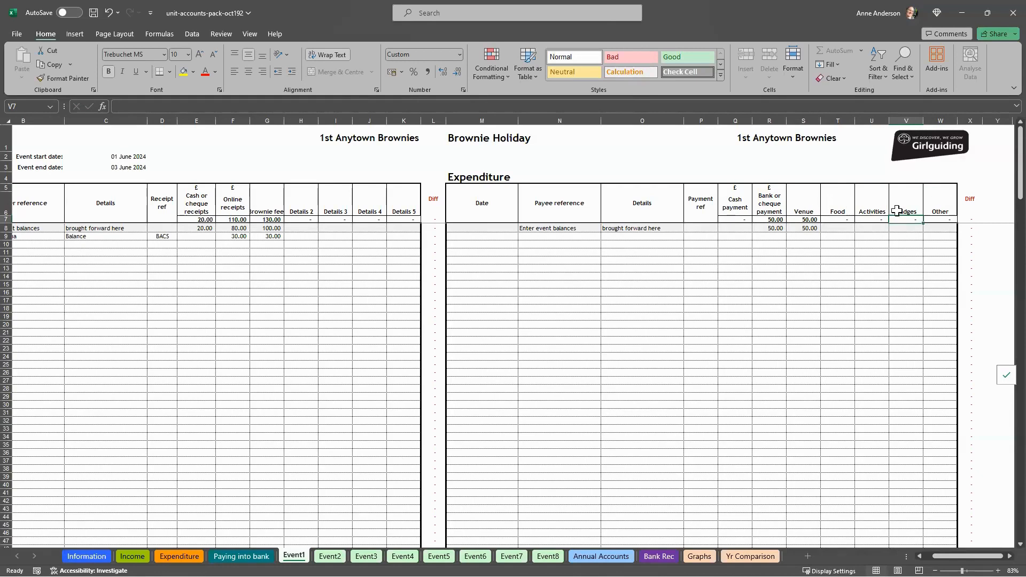
- Start the row 9 expenditure entry on the Event1 sheet with date 29/4 and payee reference "Activity centre"
{"action": "left_click", "coordinate": [474, 237]}
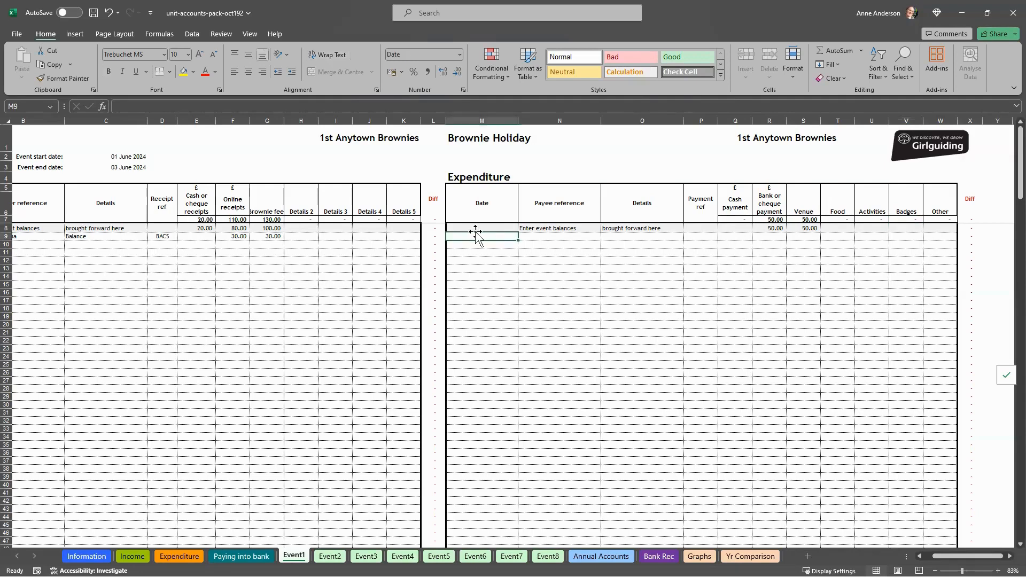
{"action": "type", "text": "29/4"}
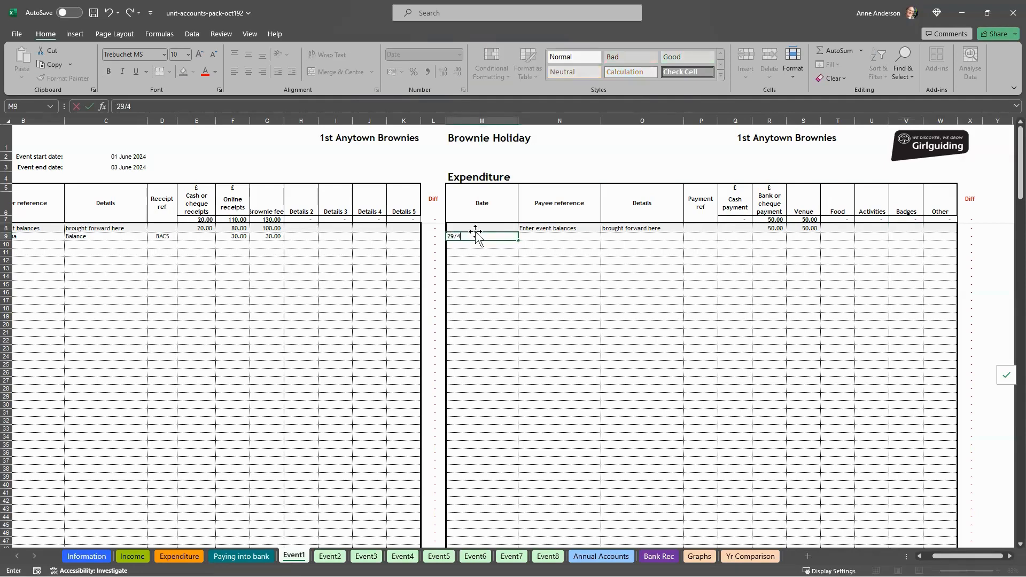
{"action": "key", "text": "Tab"}
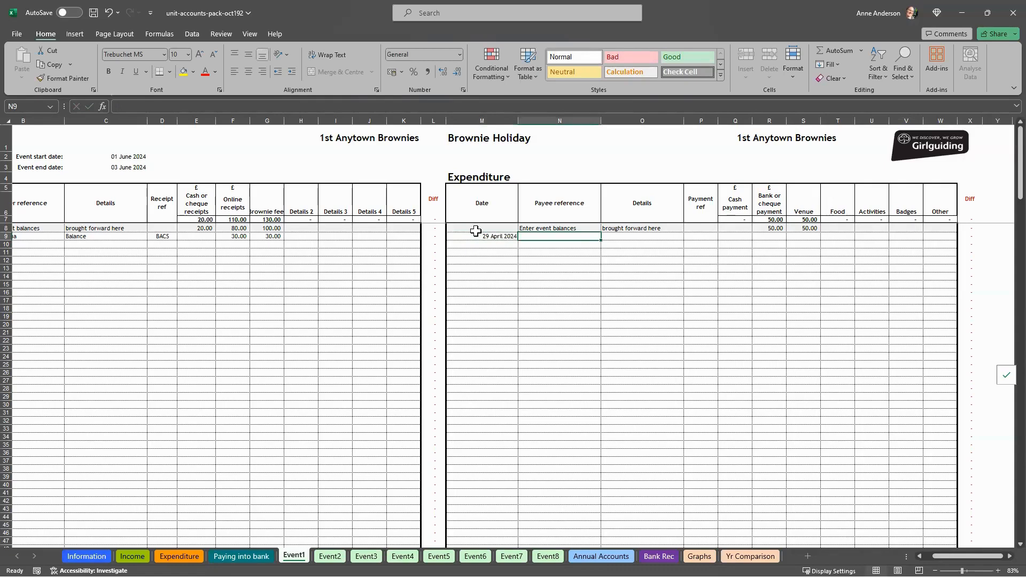
{"action": "type", "text": "Activity centre"}
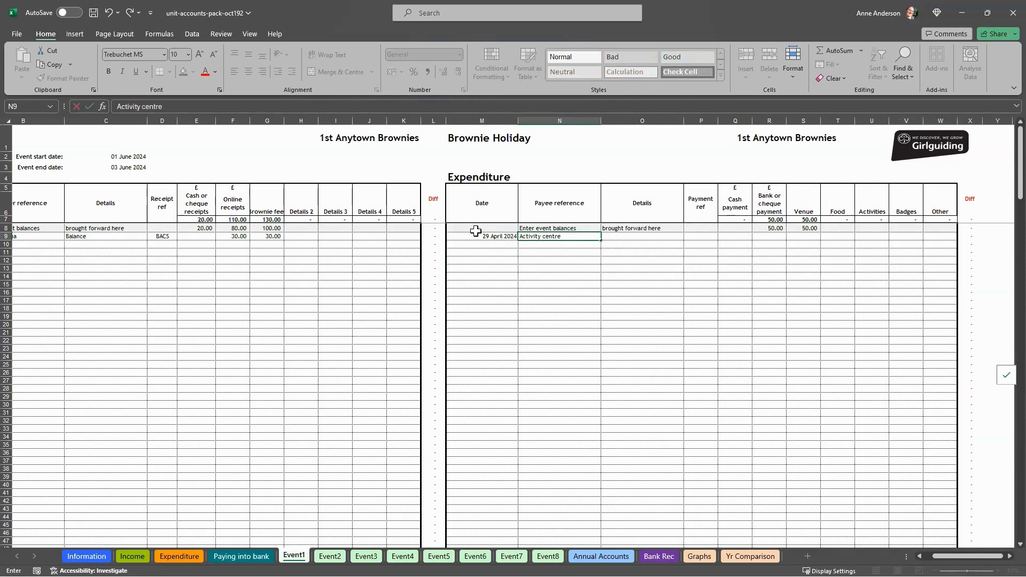
{"action": "key", "text": "Tab"}
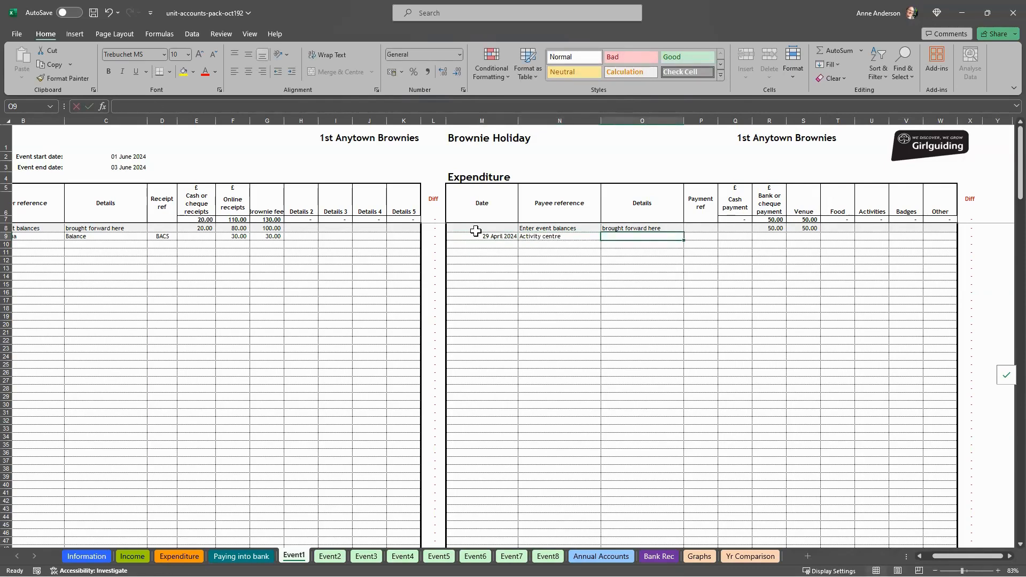
- Add the details "Inv 1746" and payment ref "BACS 1" to the Activity centre expenditure entry
{"action": "type", "text": "Inv 1746"}
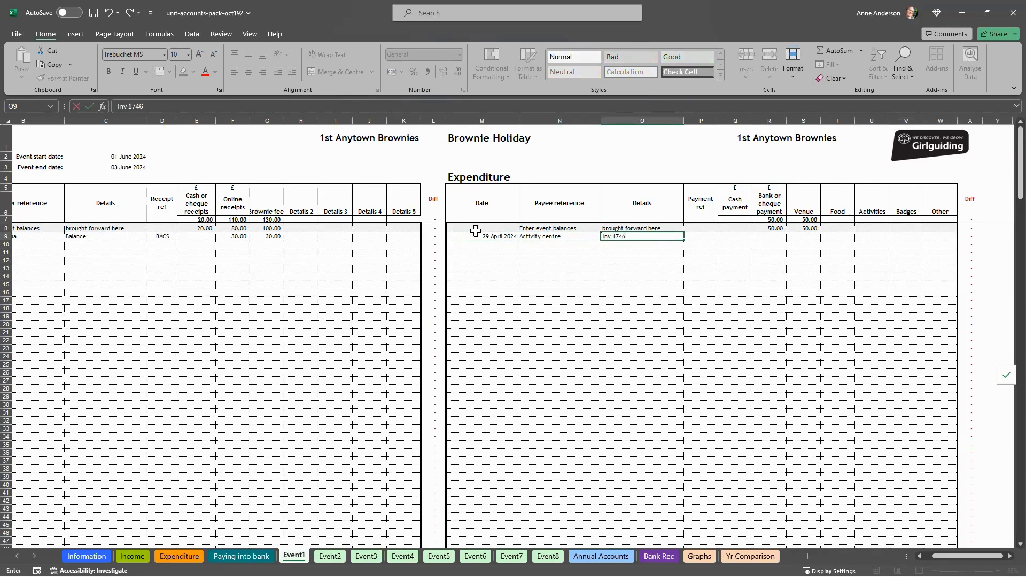
{"action": "key", "text": "Tab"}
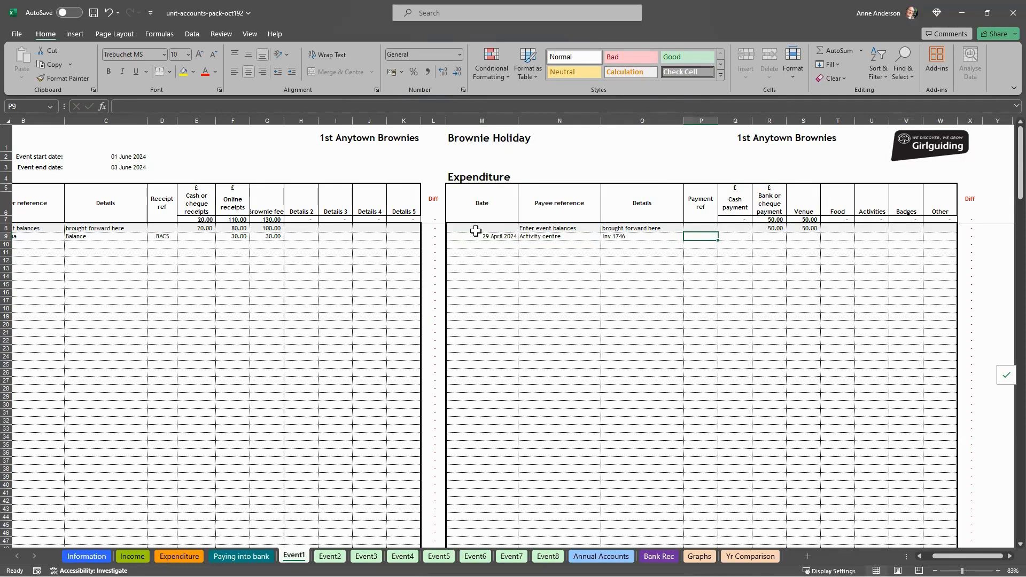
{"action": "type", "text": "BACS 1"}
{"action": "key", "text": "Return"}
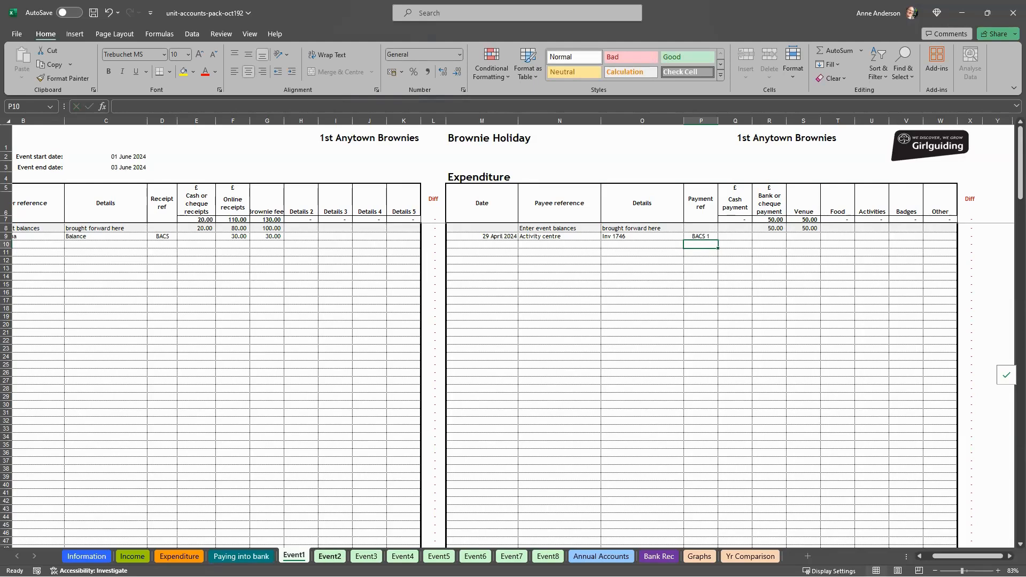
- Change the Activity centre entry's payment ref to "BACS E1-1"
{"action": "left_click", "coordinate": [715, 236]}
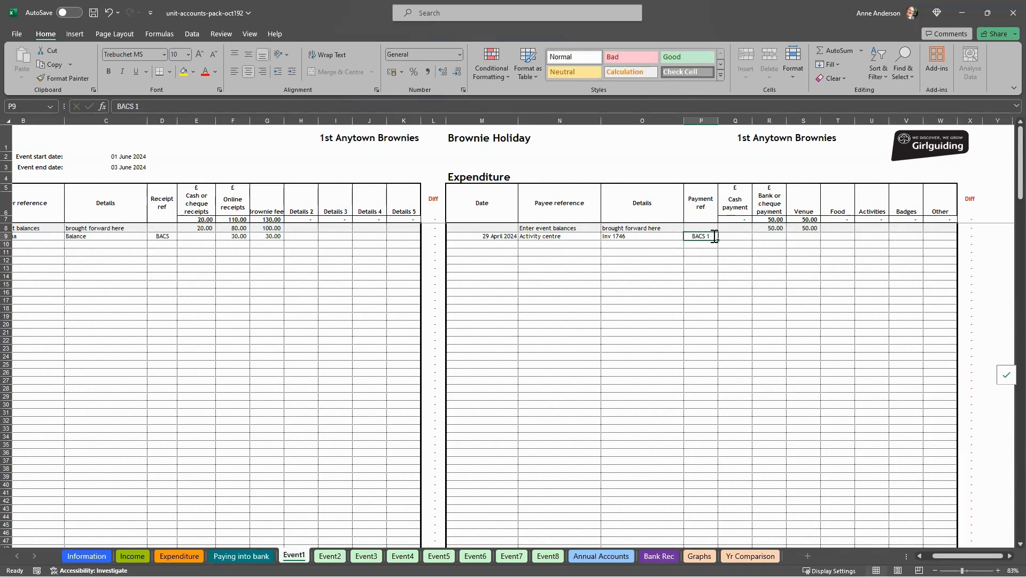
{"action": "double_click", "coordinate": [715, 237]}
{"action": "key", "text": "BackSpace"}
{"action": "key", "text": "BackSpace"}
{"action": "type", "text": "E1-1"}
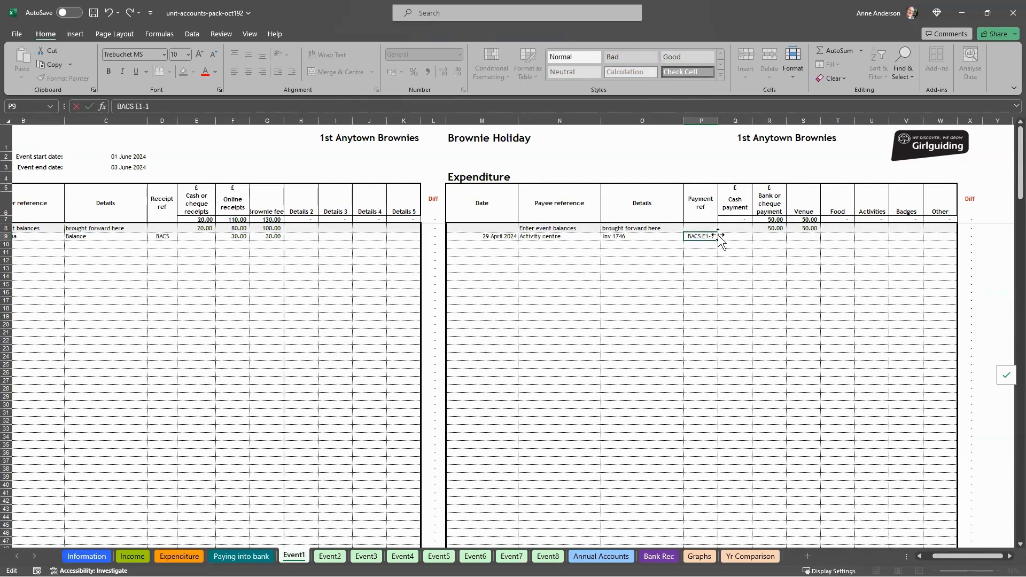
{"action": "key", "text": "Return"}
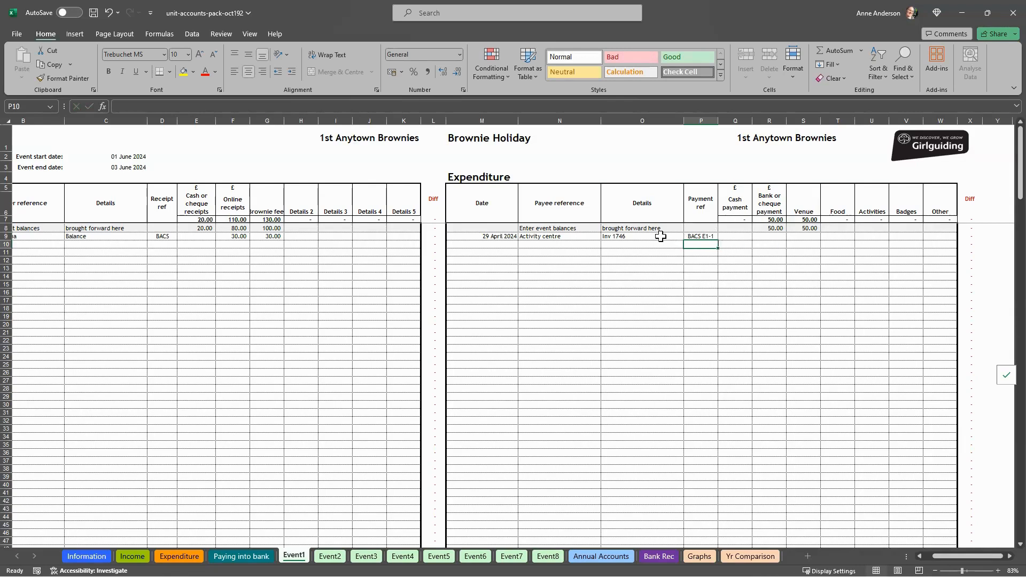
- Enter 200 as the Activity centre entry's bank or cheque payment and allocate 200 to Venue
{"action": "left_click", "coordinate": [763, 235]}
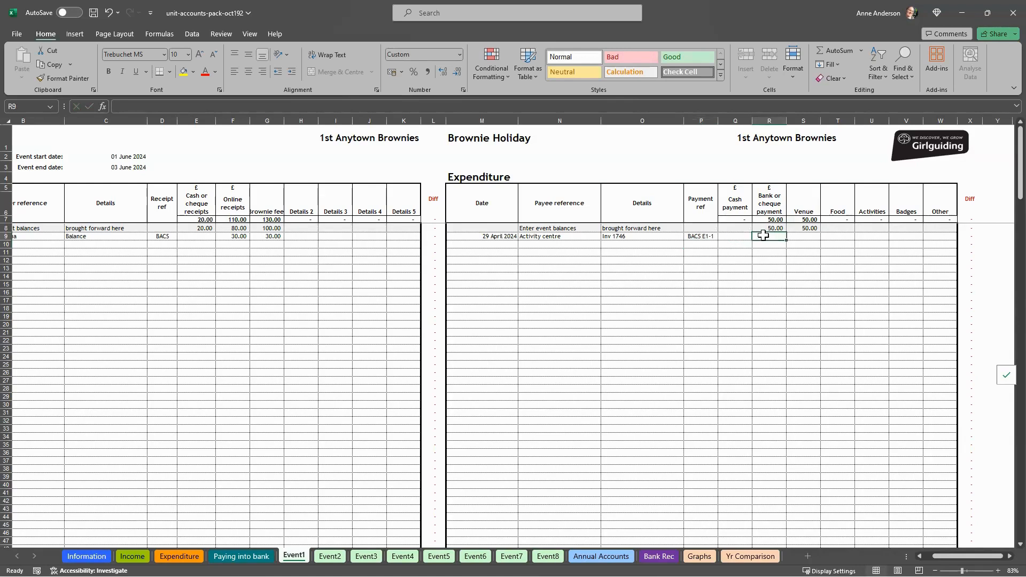
{"action": "type", "text": "2"}
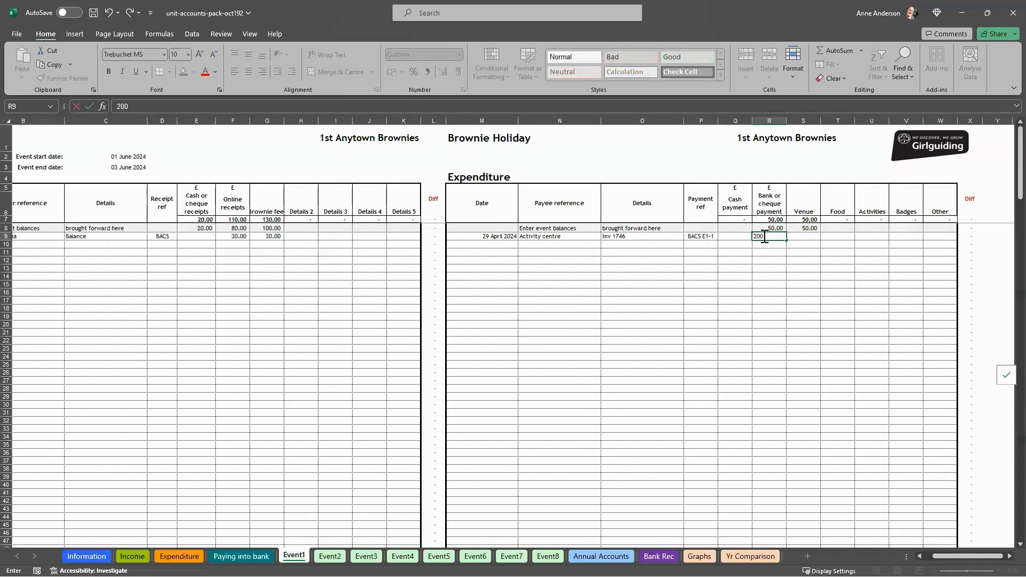
{"action": "type", "text": "00"}
{"action": "left_click", "coordinate": [798, 238]}
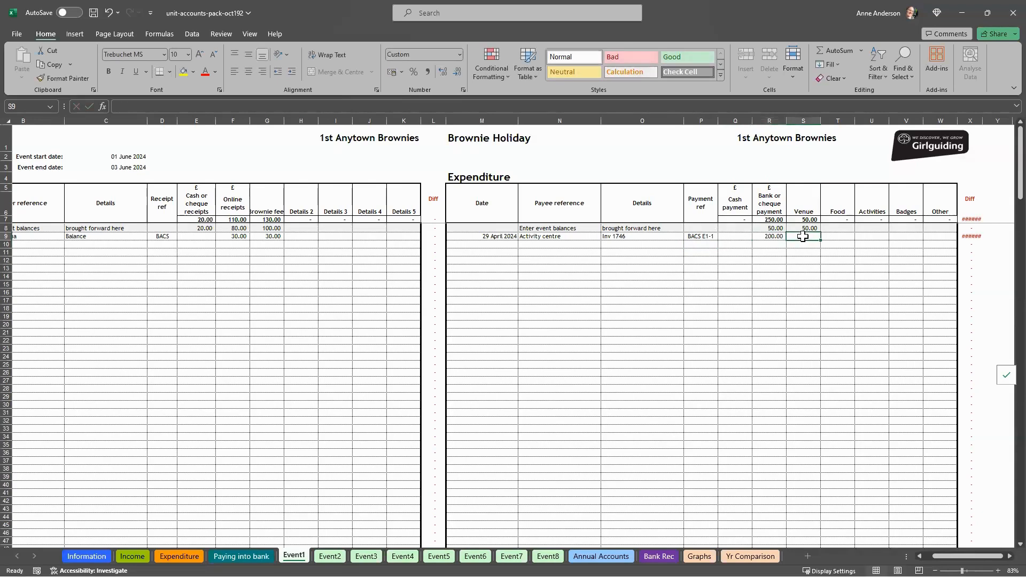
{"action": "type", "text": "200"}
{"action": "key", "text": "Return"}
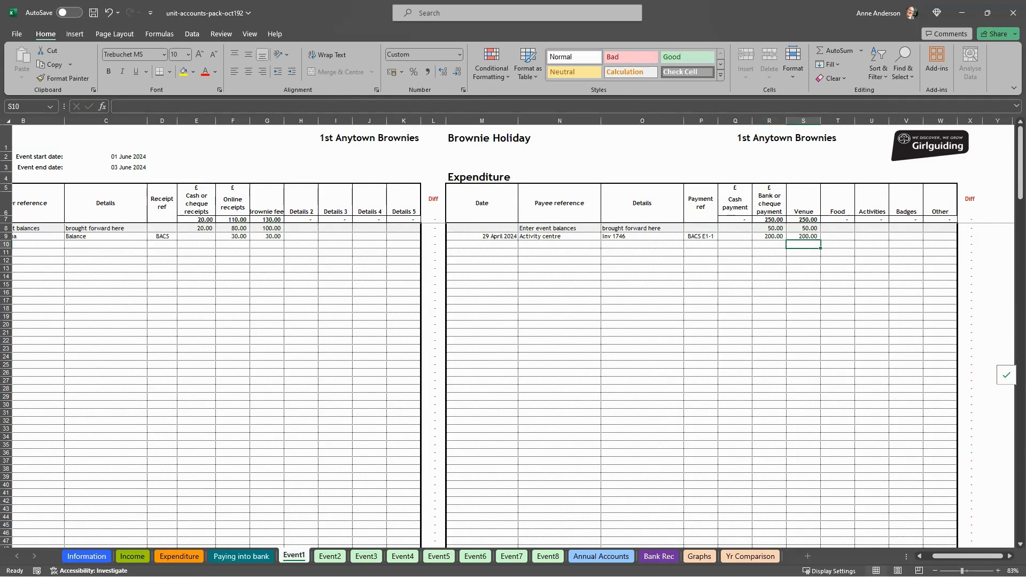
- Check the current event balance on Event1 and the Brownie Holiday rows on the Income and Expenditure sheets
{"action": "scroll", "coordinate": [513, 331], "scroll_direction": "left", "scroll_amount": 2}
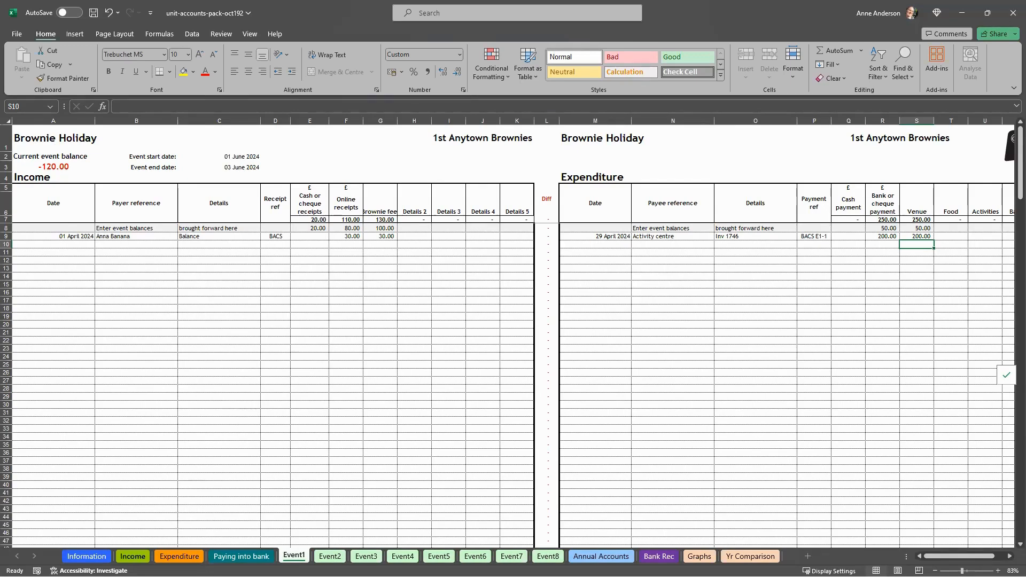
{"action": "left_click", "coordinate": [133, 556]}
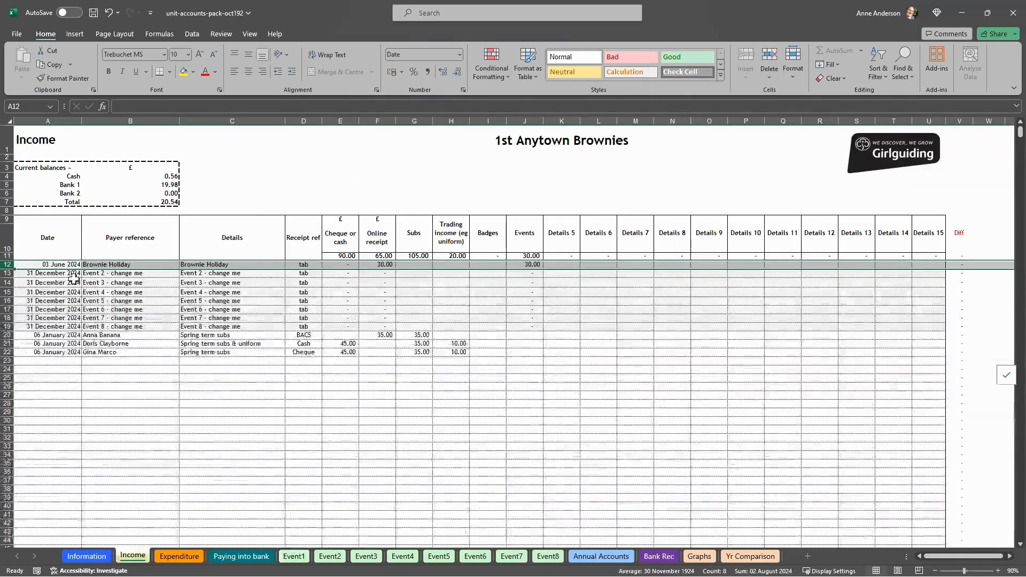
{"action": "left_click", "coordinate": [41, 265]}
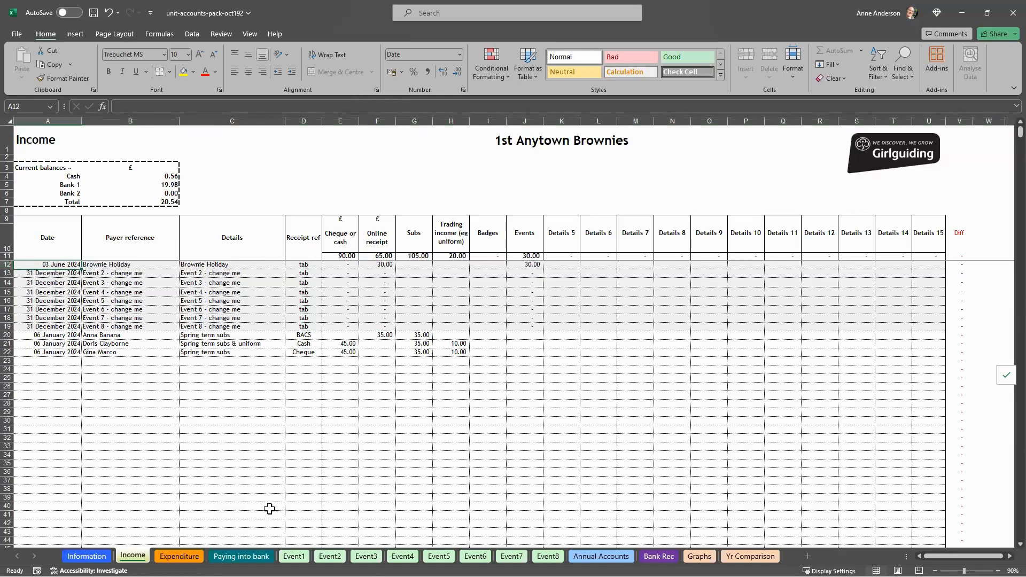
{"action": "left_click", "coordinate": [179, 556]}
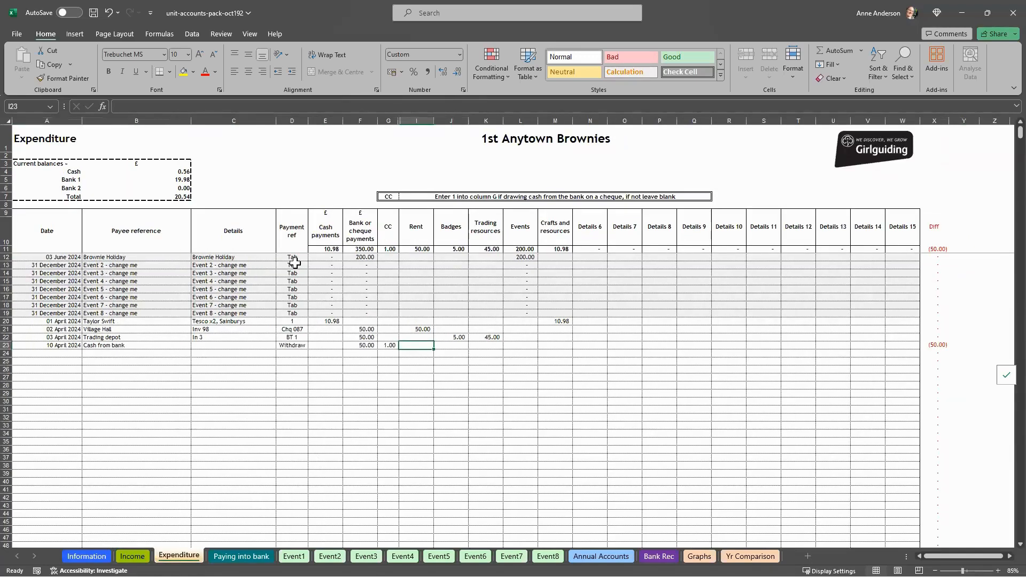